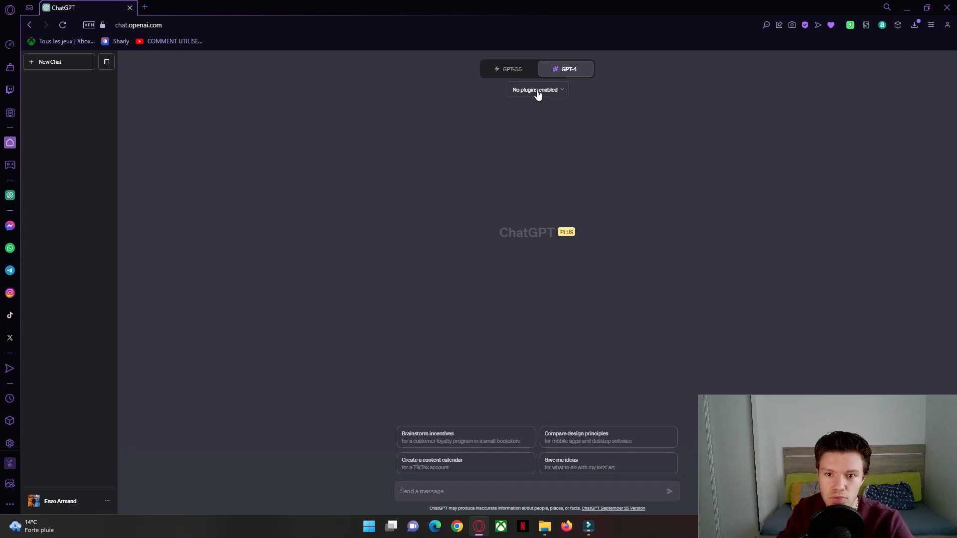
- Check the Plugins option among the beta features in the account settings, and close the settings
left_click(112, 505)
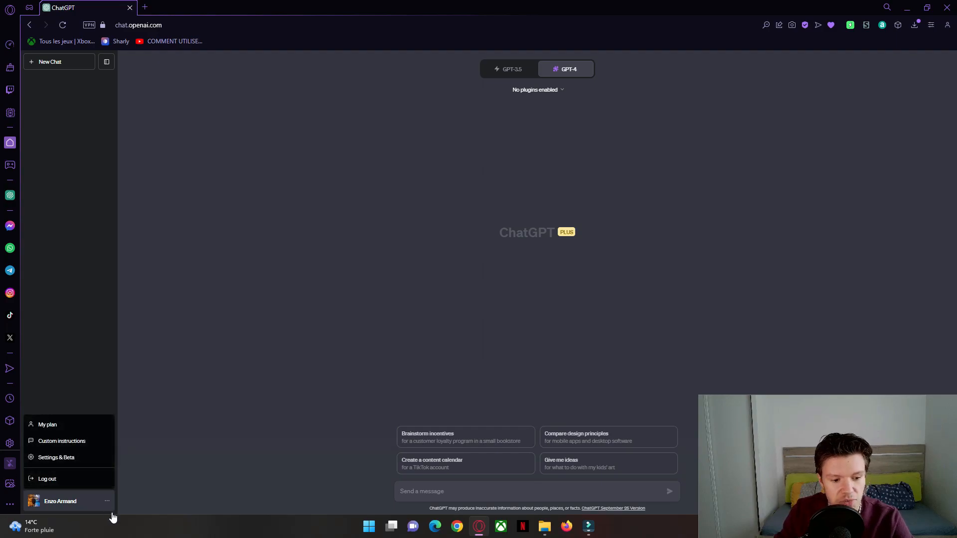
left_click(102, 457)
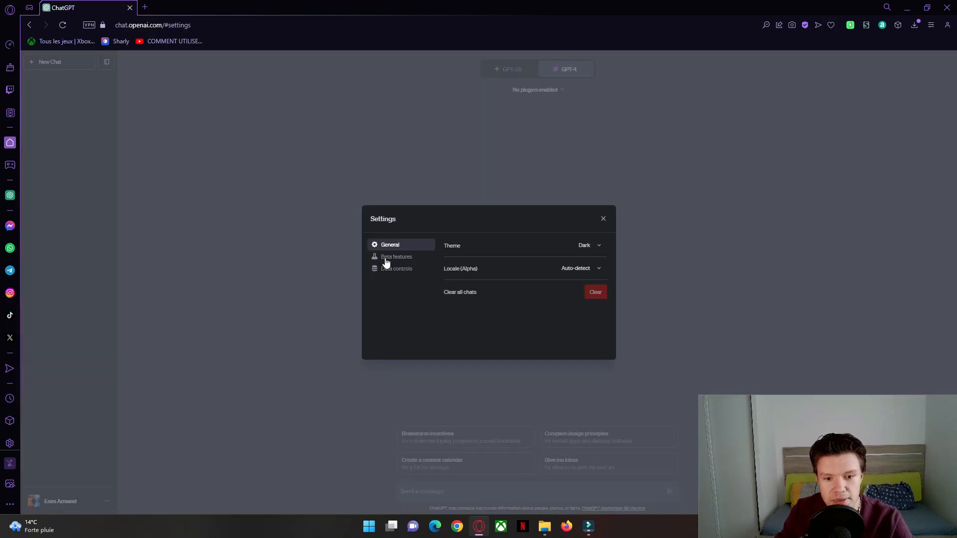
left_click(386, 260)
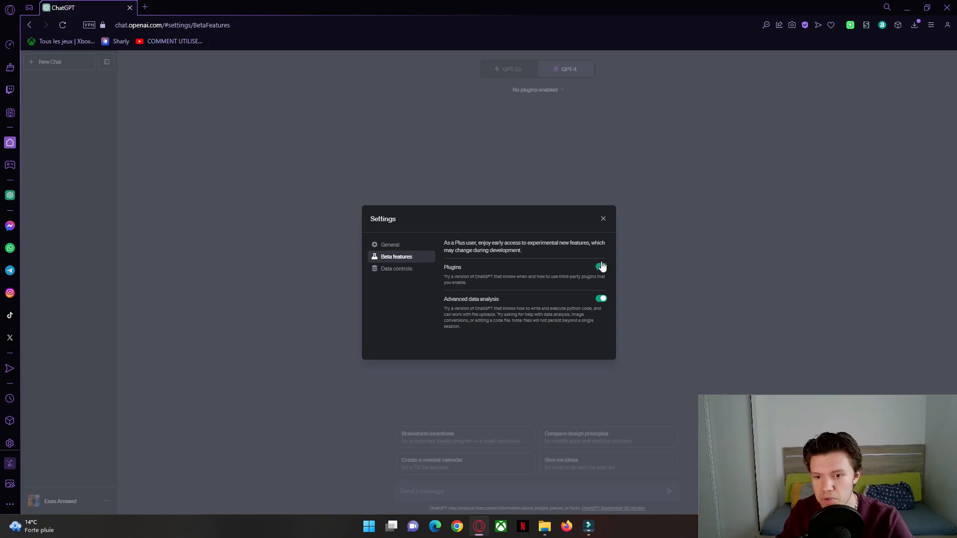
left_click(603, 219)
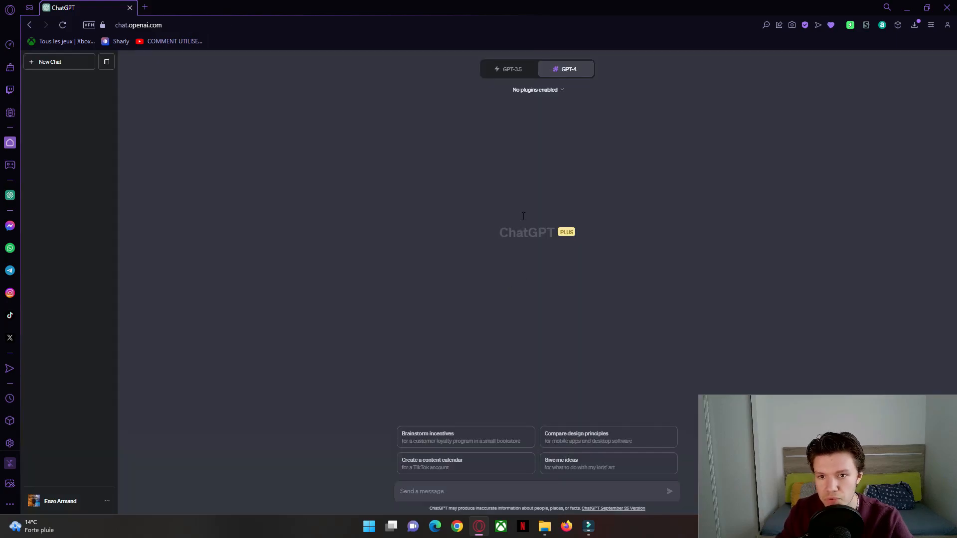
- Open the plugin store, look through all available plugins and the installed ones, and close the store
left_click(543, 91)
scroll(536, 185, "down", 2)
left_click(499, 163)
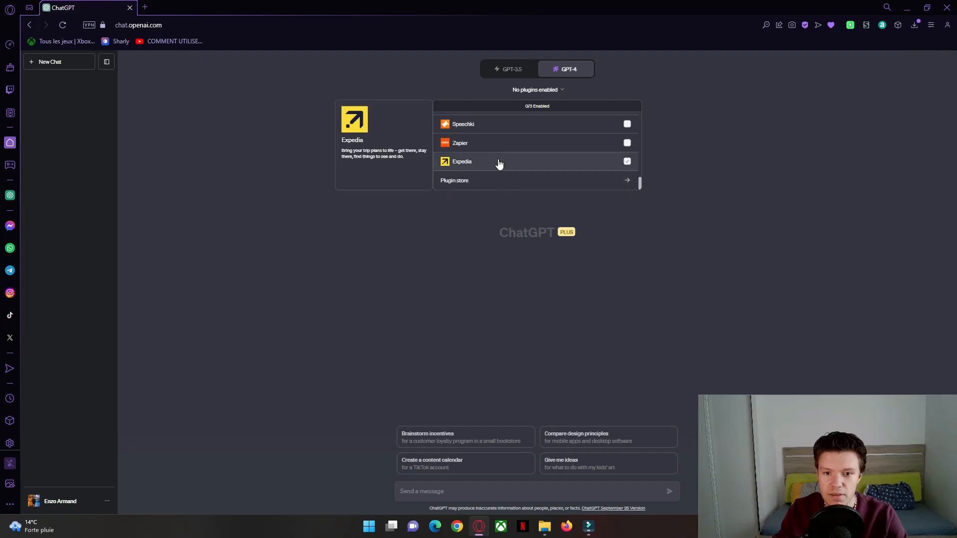
left_click(498, 185)
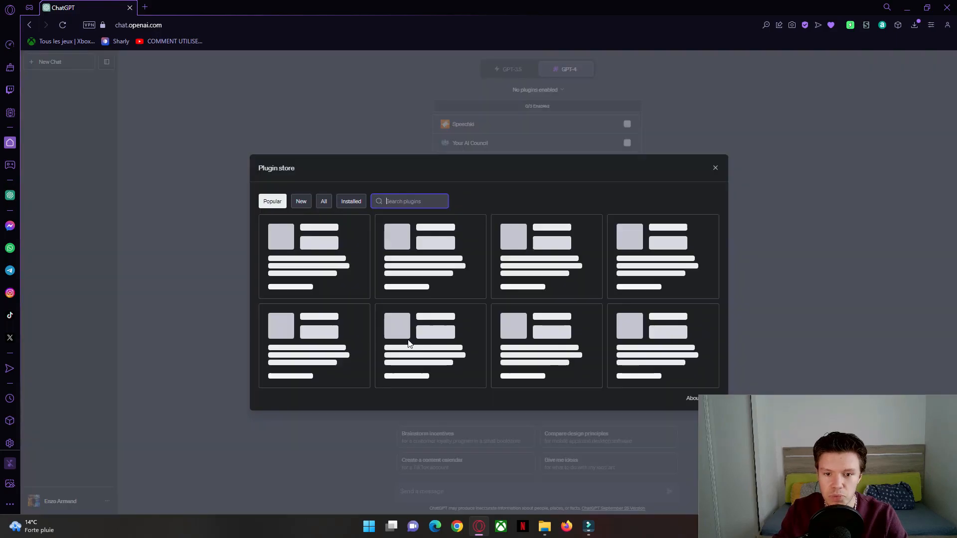
left_click(394, 200)
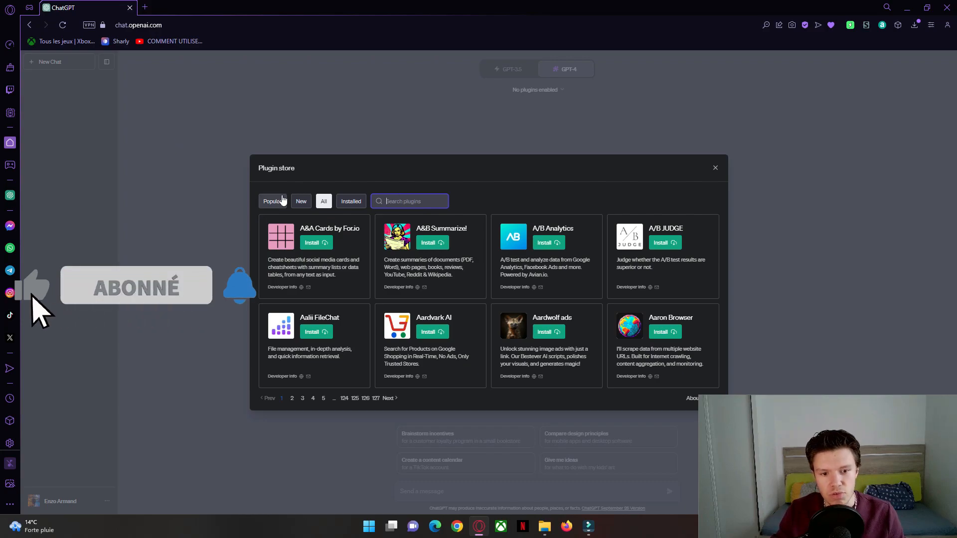
left_click(351, 200)
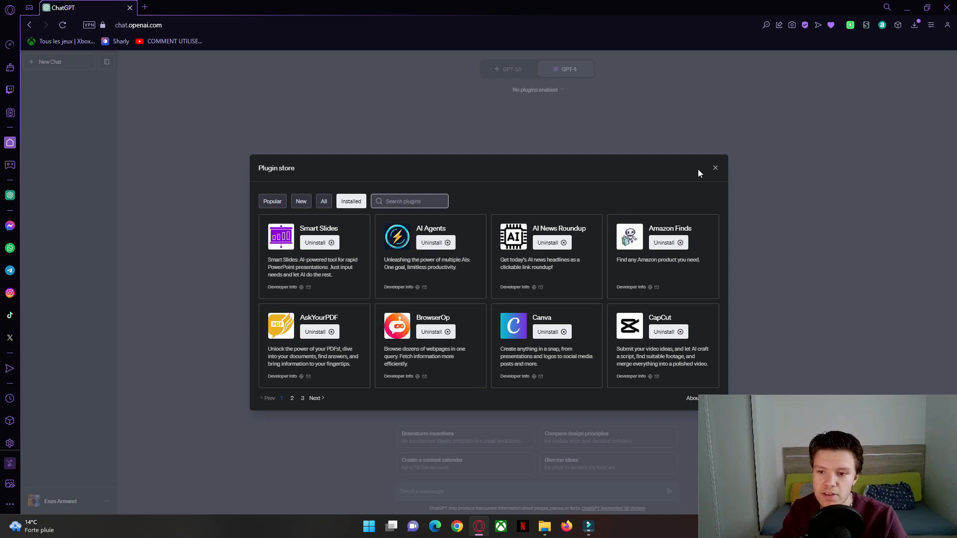
left_click(715, 169)
- Enable the AI Agents plugin for the new GPT-4 chat
left_click(548, 90)
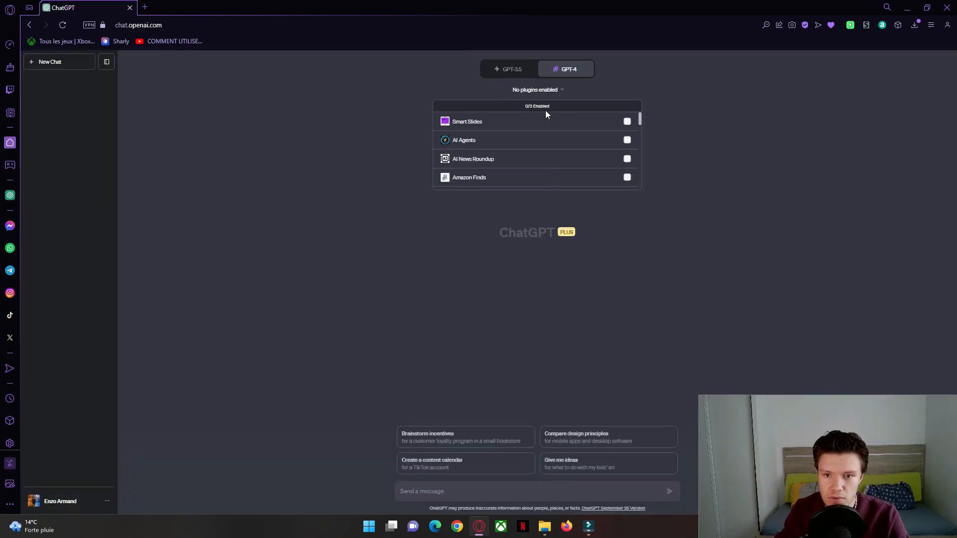
scroll(545, 119, "down", 2)
scroll(539, 129, "up", 2)
left_click(532, 142)
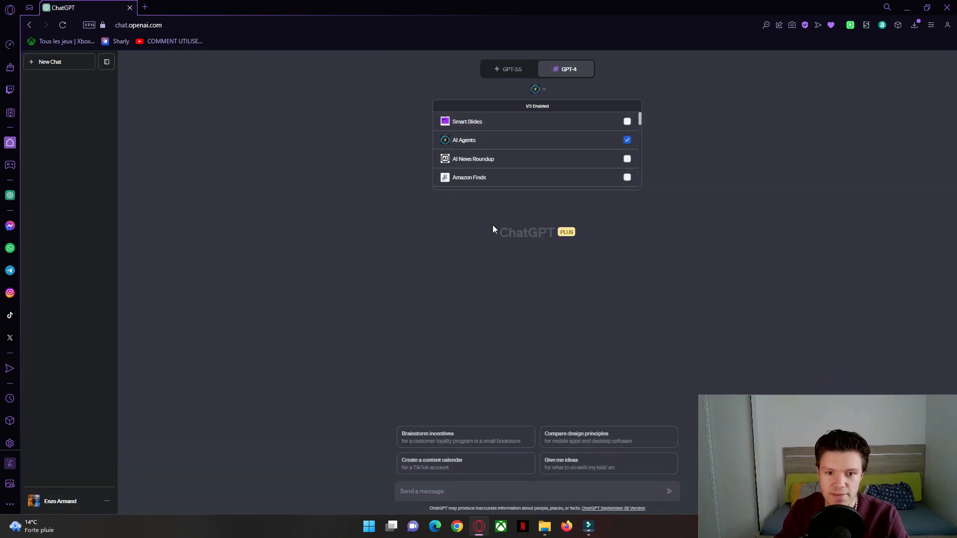
left_click(492, 226)
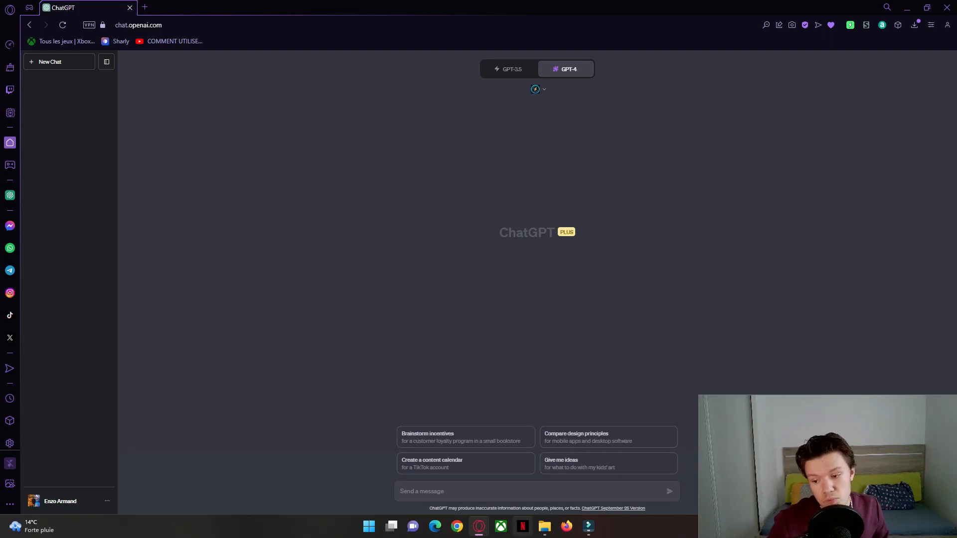
- Send the prompt: Objectif du Master AI agent : Rédigez une dissertation sur " Quel est le but de la vie ?"
left_click(538, 483)
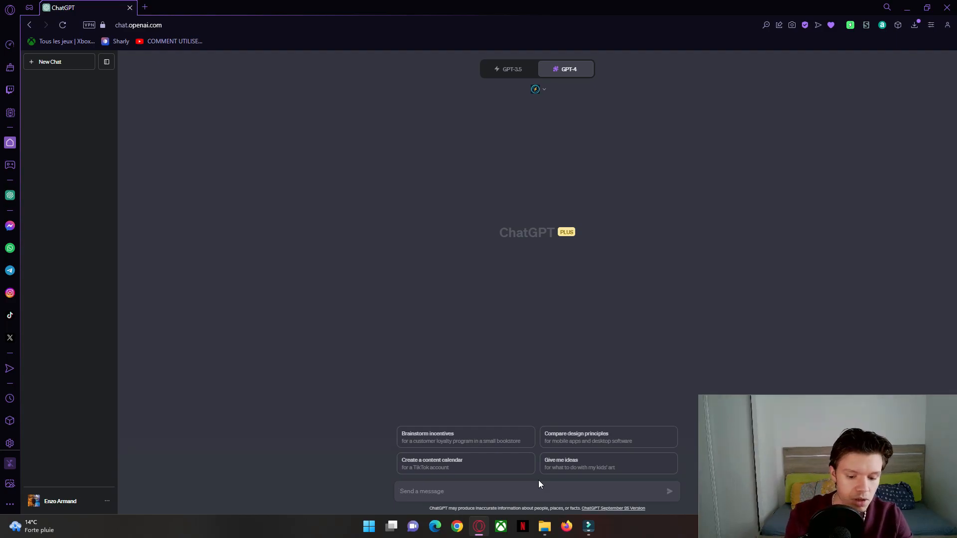
type("Objec")
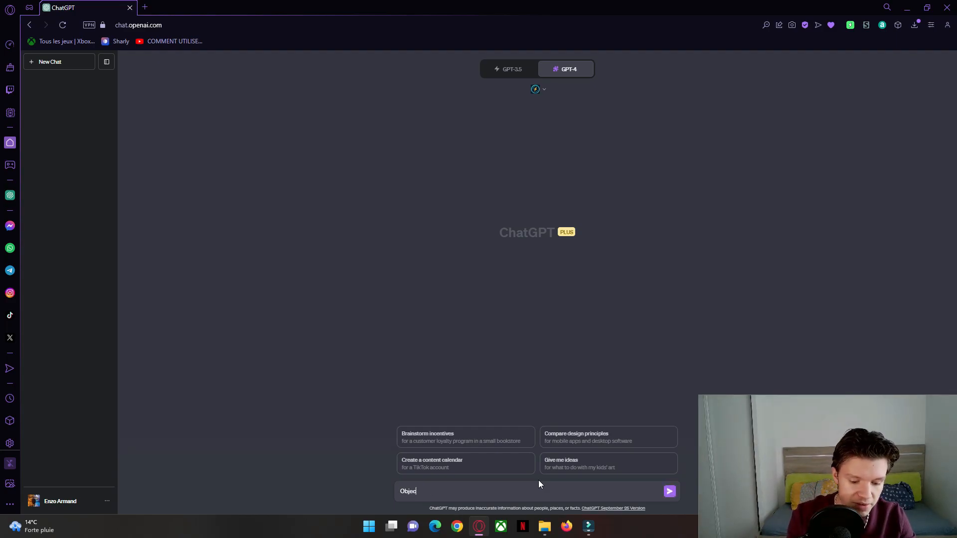
type("tif du M")
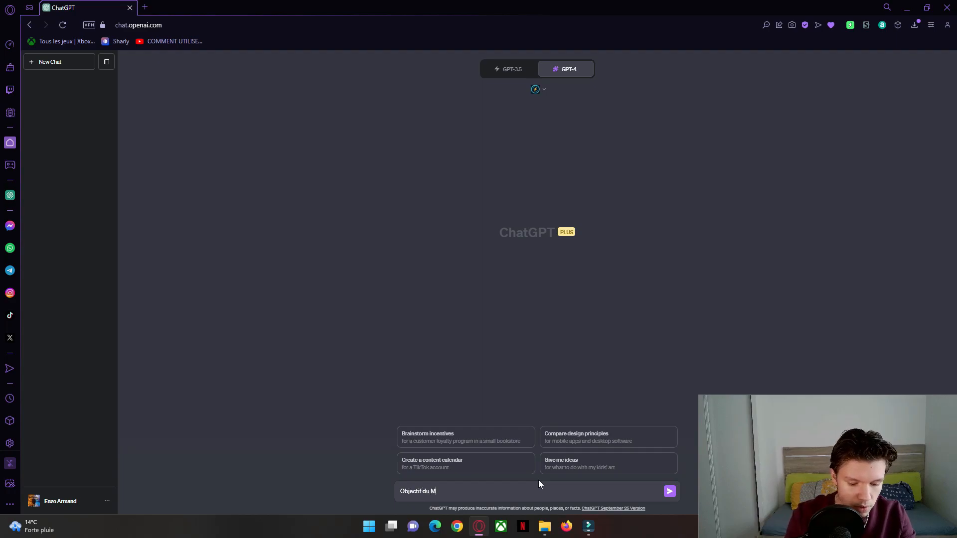
type("aster AI agent :")
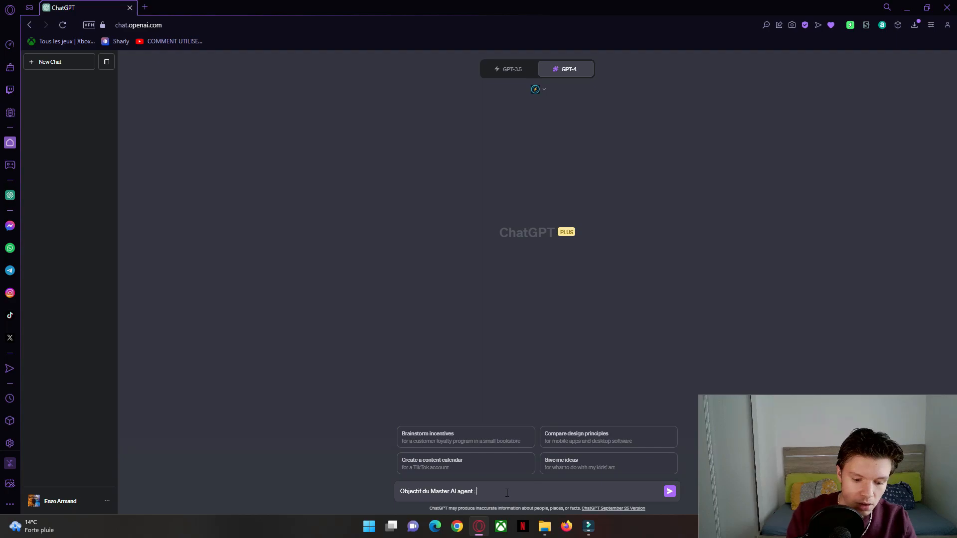
type("Rédige")
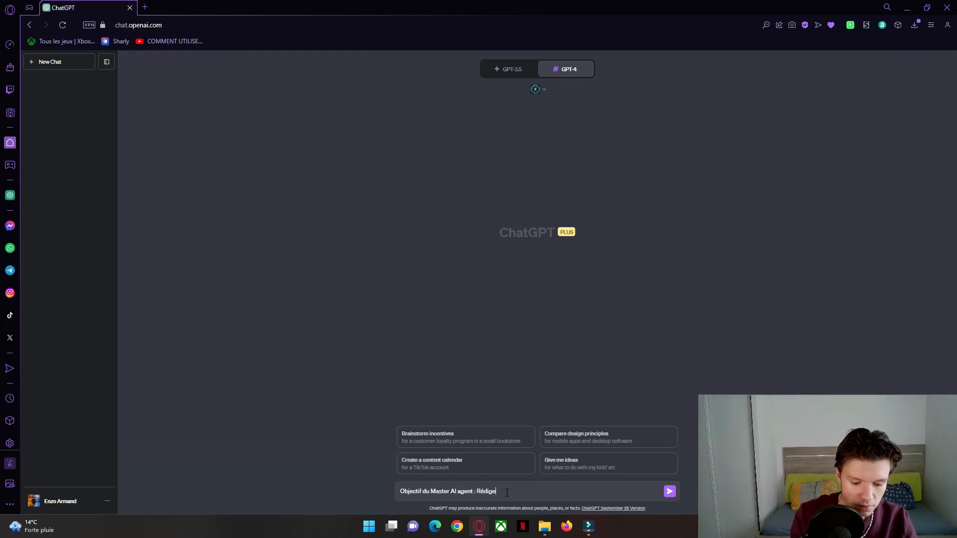
type("z une dis")
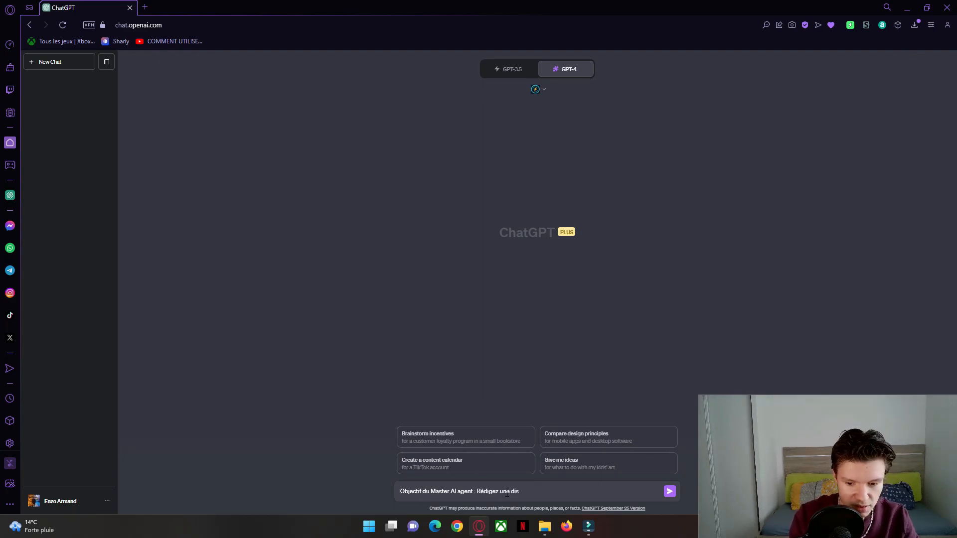
type("sertation sur \" Quel e")
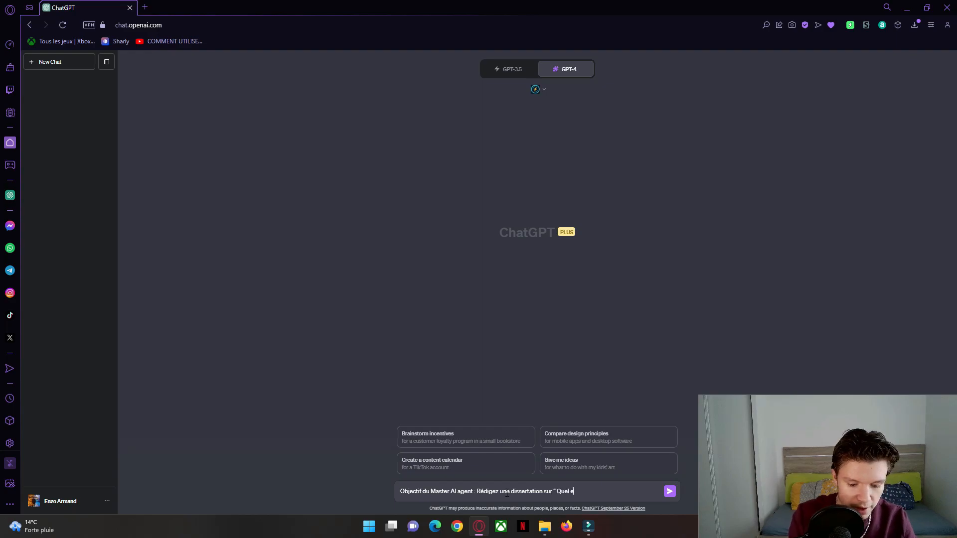
type("st le but de")
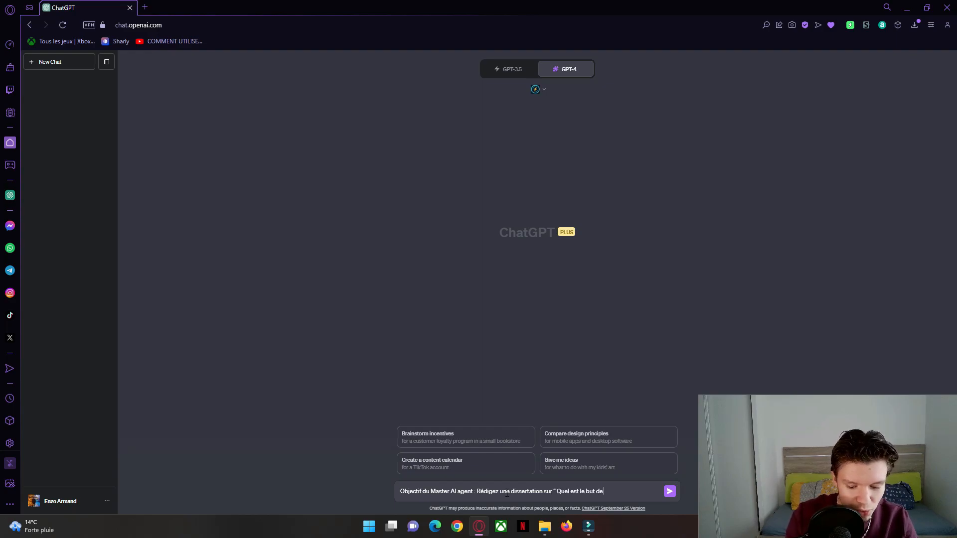
type(" la vie ?\"")
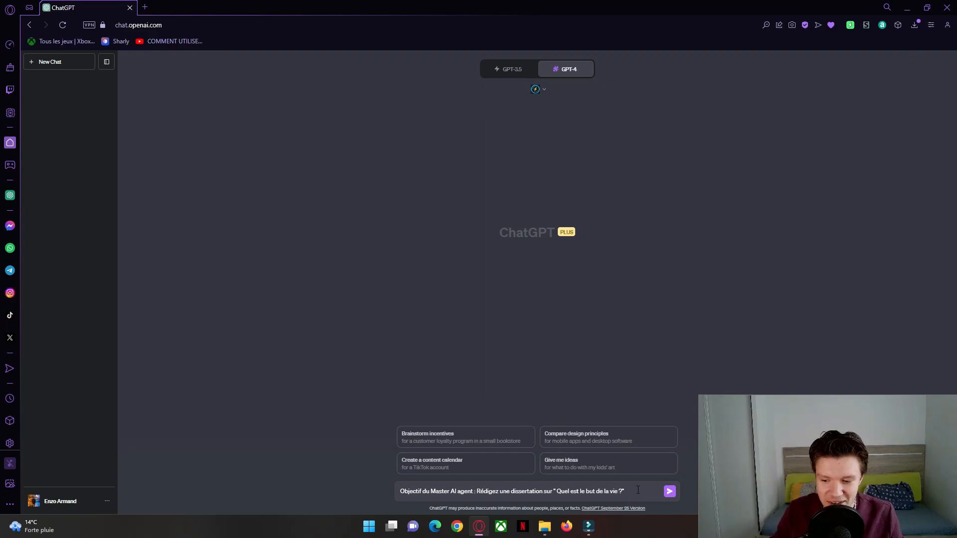
double_click(558, 492)
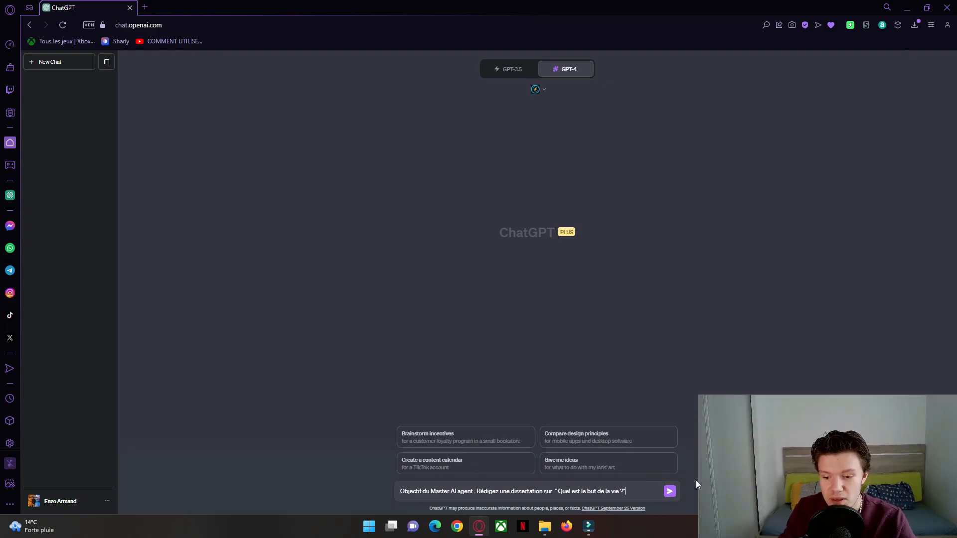
left_click(669, 492)
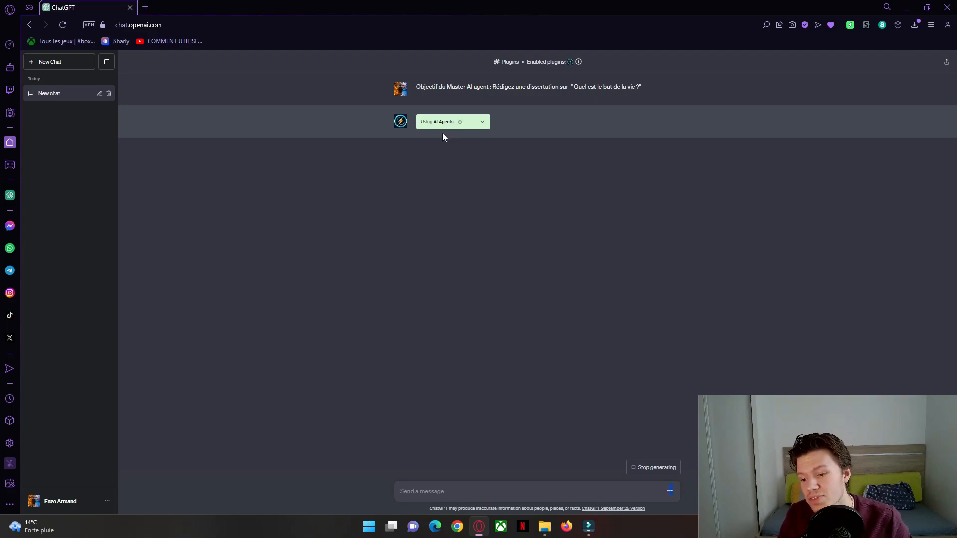
- Expand the AI Agents plugin call and read the goal in the request sent to it
left_click(482, 123)
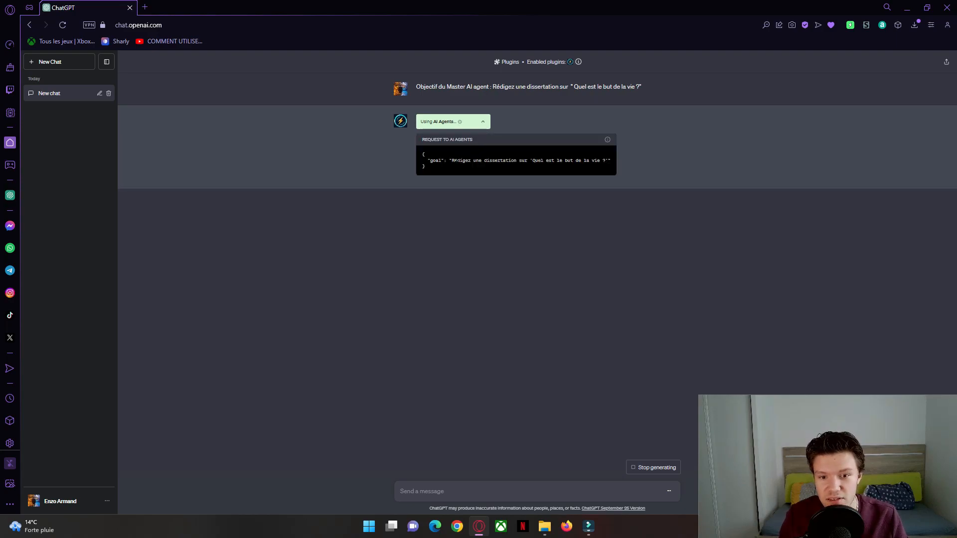
left_click_drag(451, 160, 516, 160)
left_click_drag(512, 161, 581, 161)
left_click(589, 161)
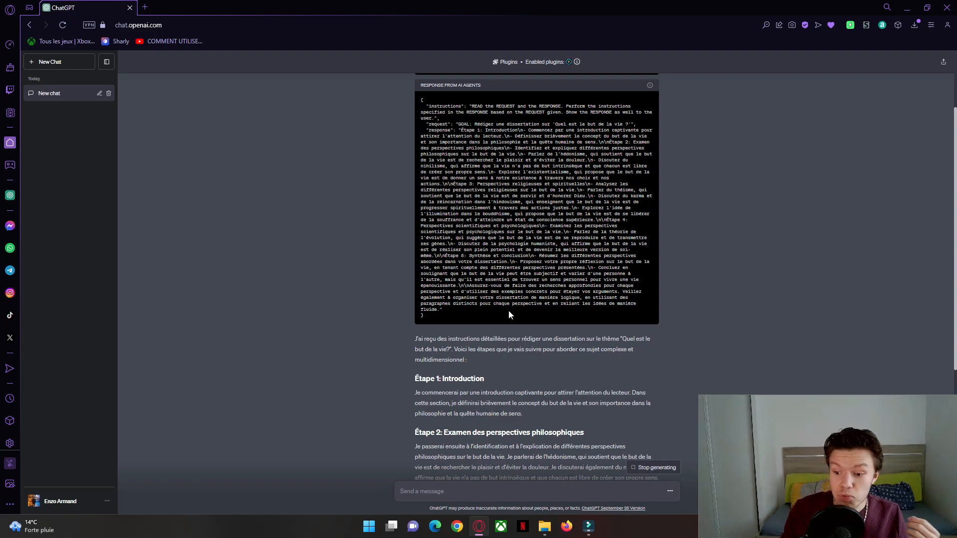
- Read through the proposed dissertation outline, from the introduction step to the closing paragraph about research and examples
scroll(508, 310, "down", 5)
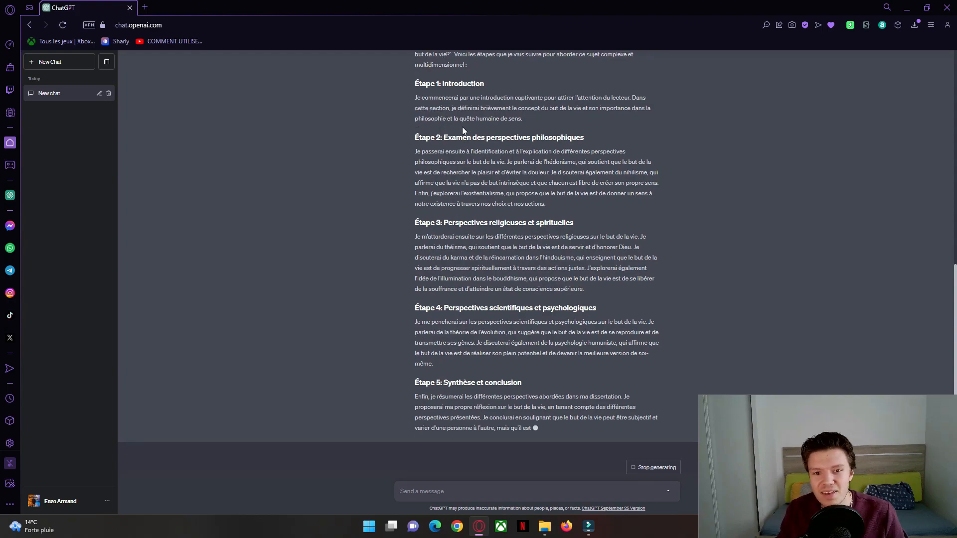
left_click_drag(481, 97, 536, 96)
left_click(528, 104)
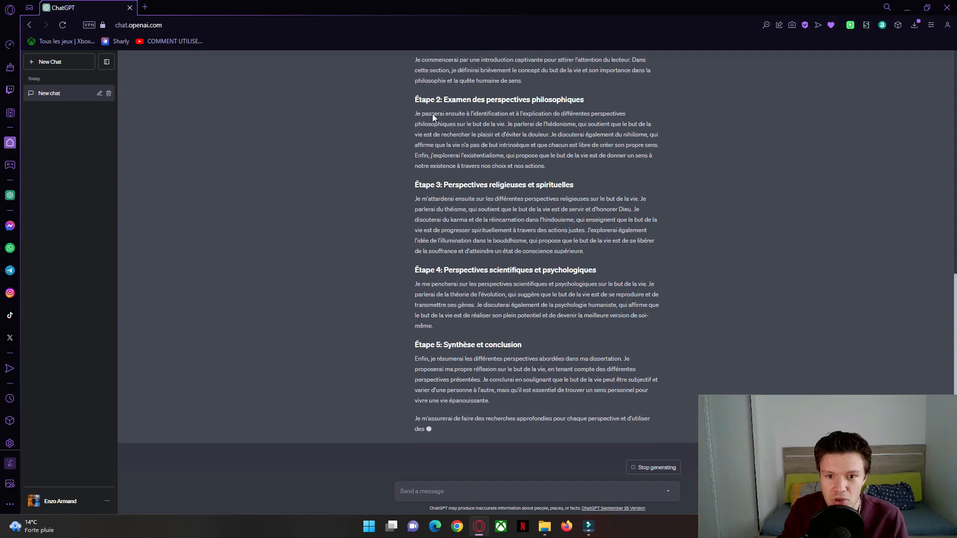
double_click(433, 99)
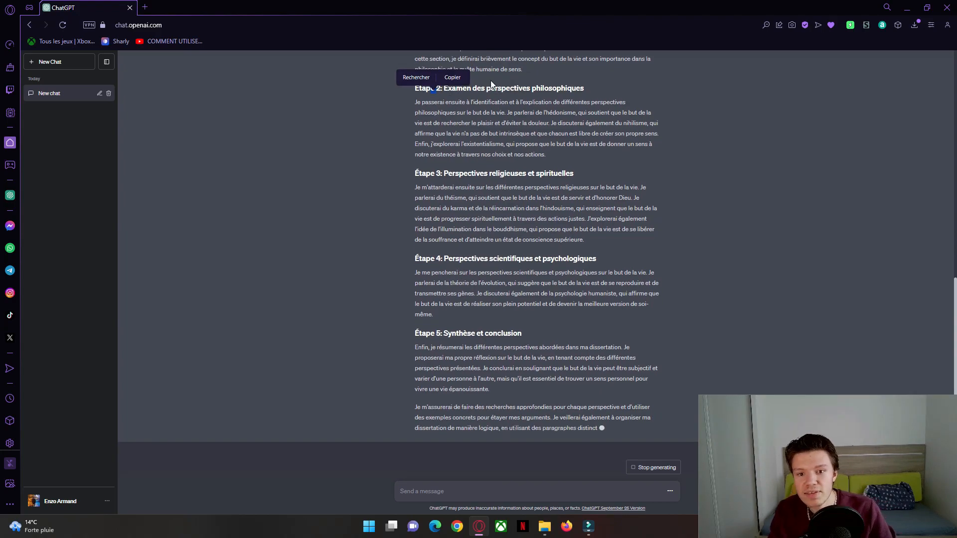
left_click(544, 69)
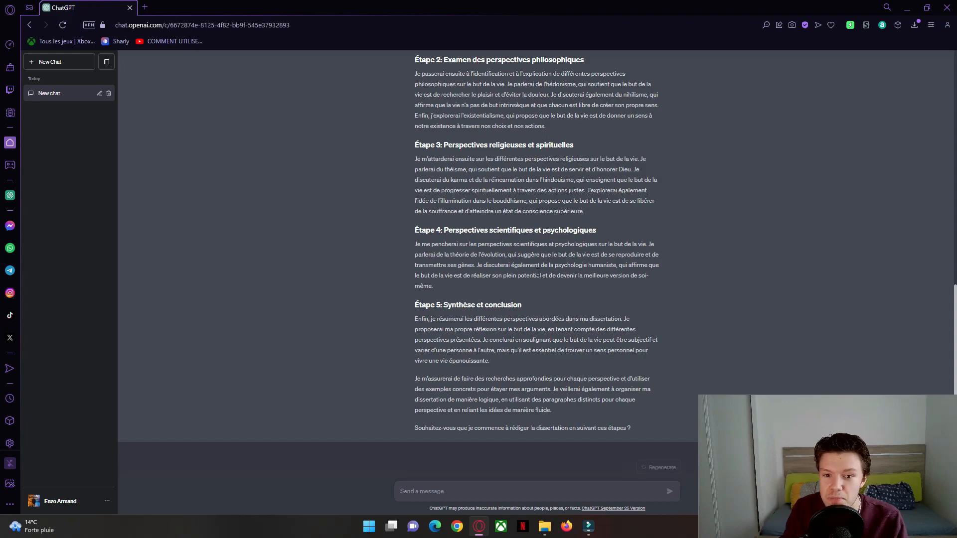
left_click_drag(446, 231, 594, 231)
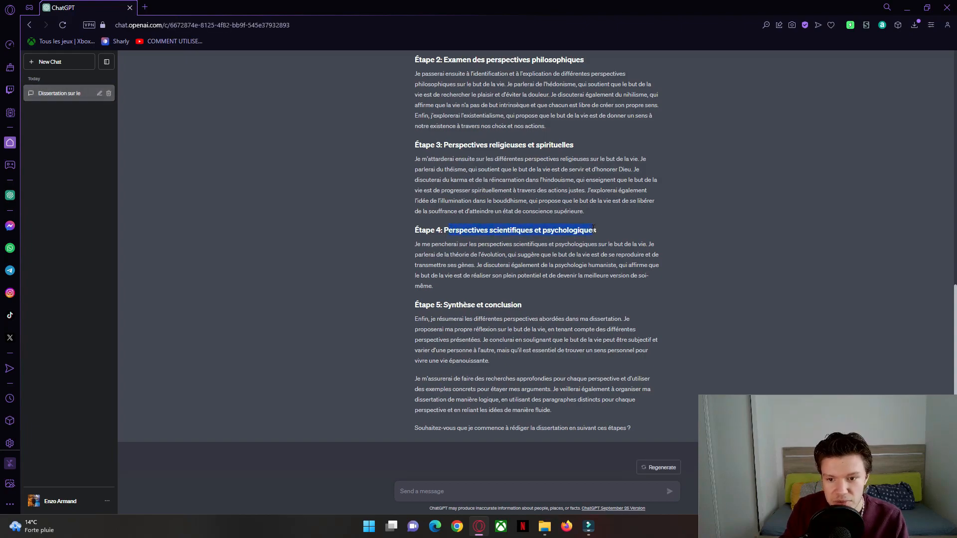
left_click_drag(443, 304, 546, 307)
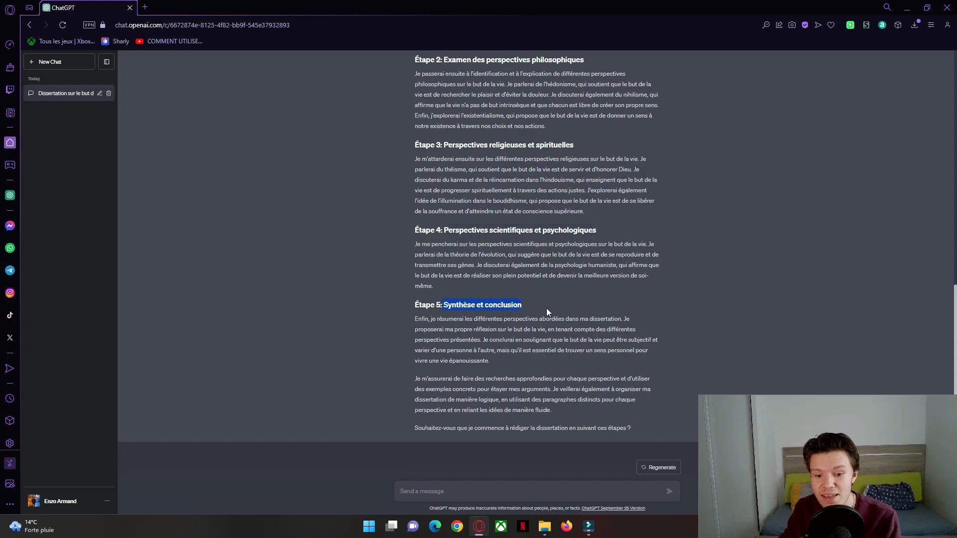
left_click(547, 309)
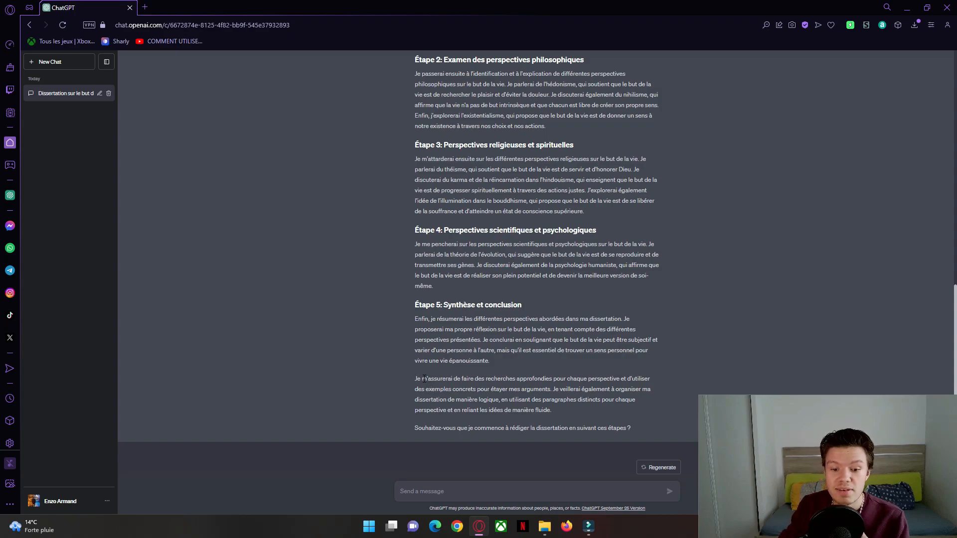
left_click_drag(421, 379, 516, 378)
double_click(577, 378)
left_click(522, 379)
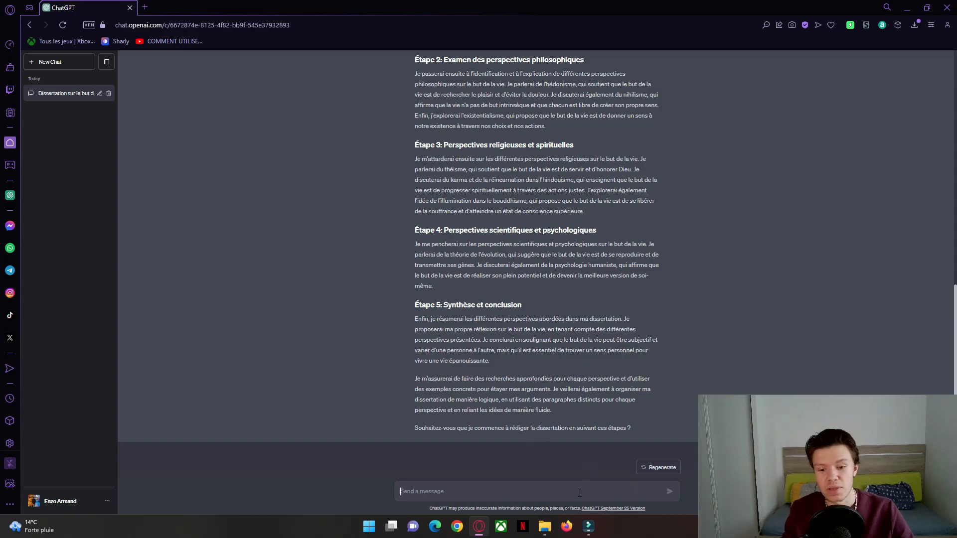
- Reply "Oui" to have the dissertation written following the proposed steps, and look over the generated text
type("Oui")
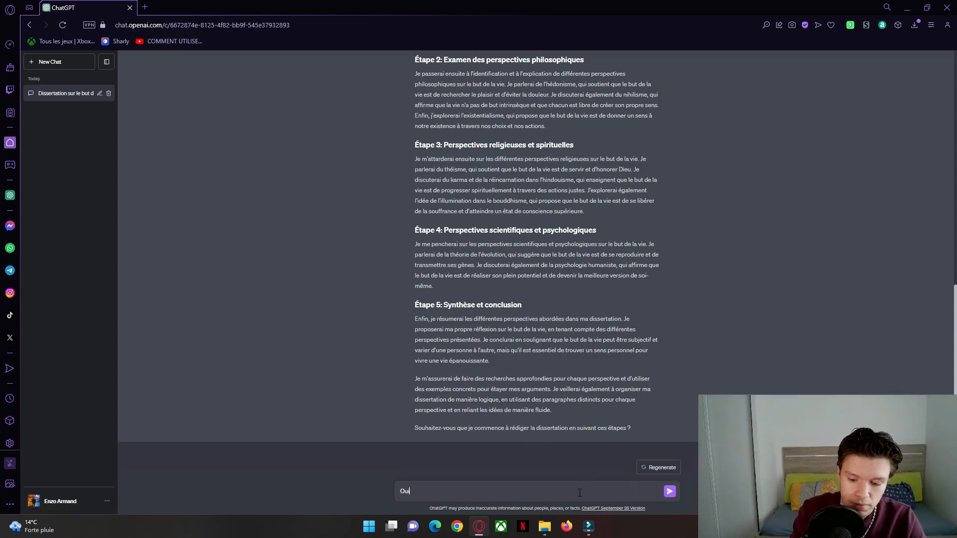
key("Return")
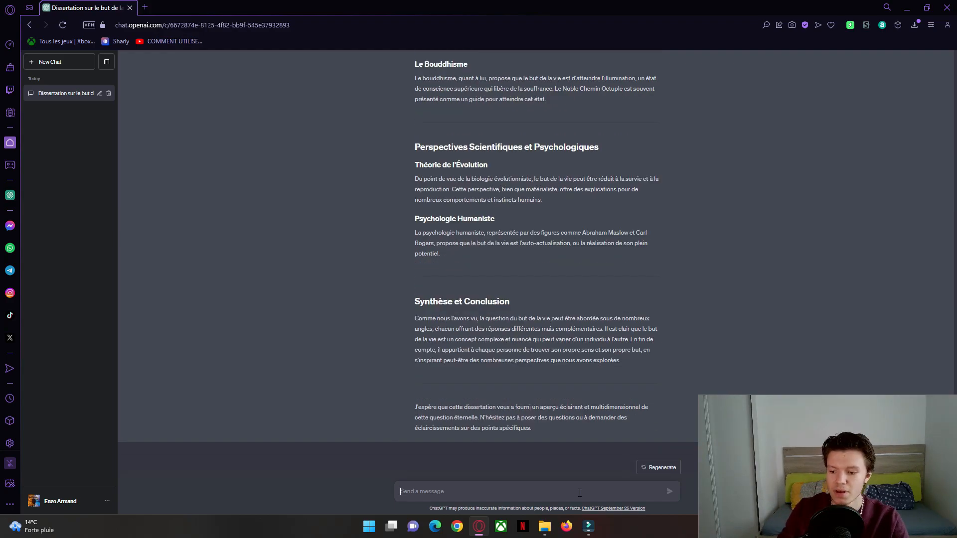
scroll(590, 420, "up", 15)
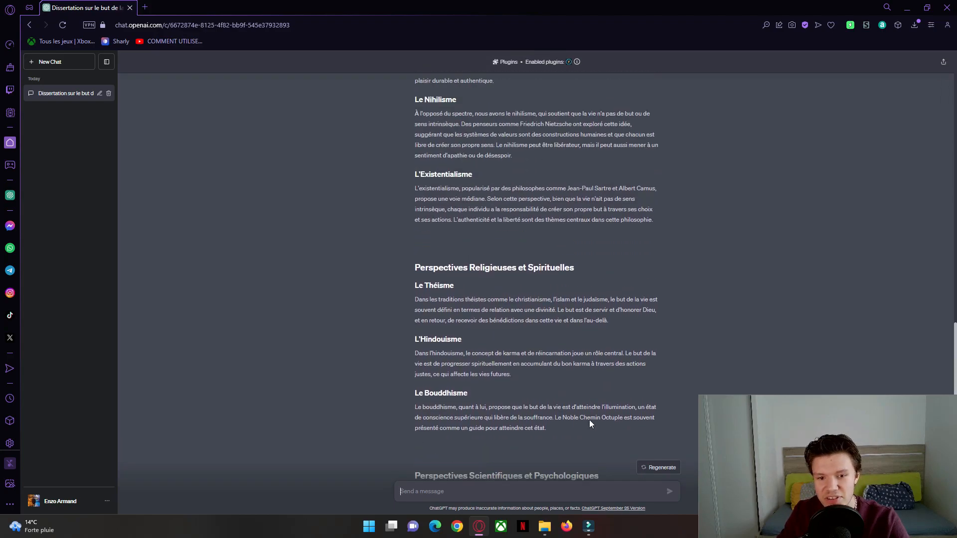
- Read through the generated dissertation, from the introduction and philosophical perspectives to the scientific and psychological sections
scroll(589, 419, "down", 3)
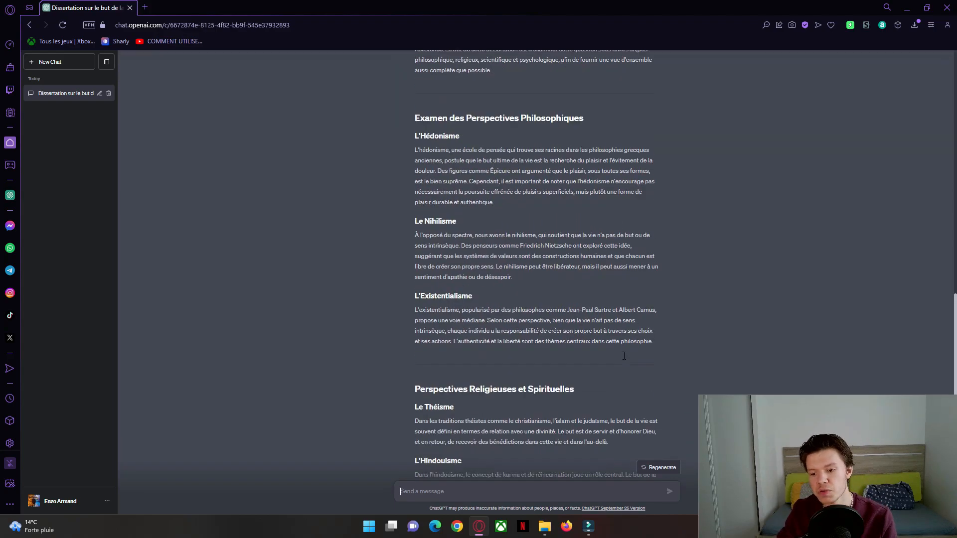
scroll(622, 355, "down", 1)
scroll(623, 355, "down", 7)
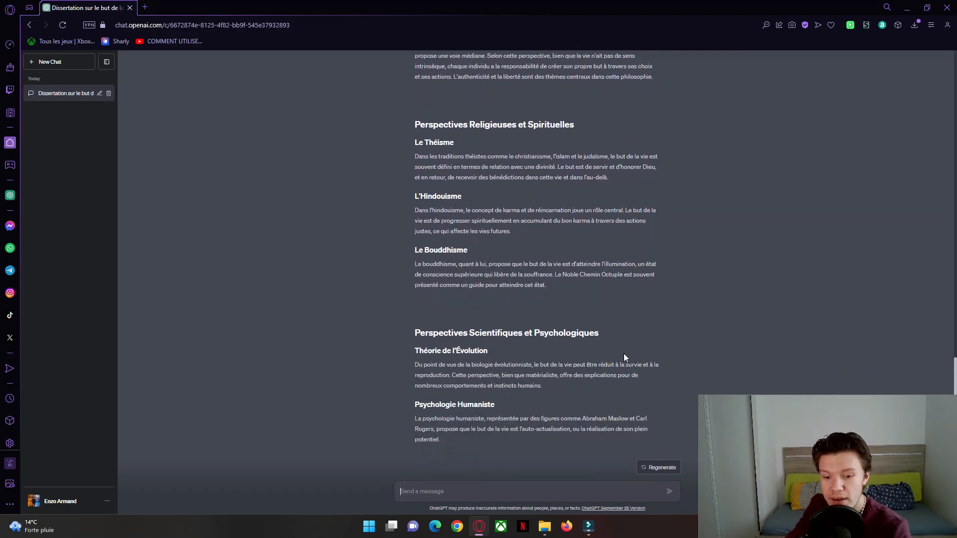
scroll(623, 355, "up", 5)
scroll(623, 358, "up", 7)
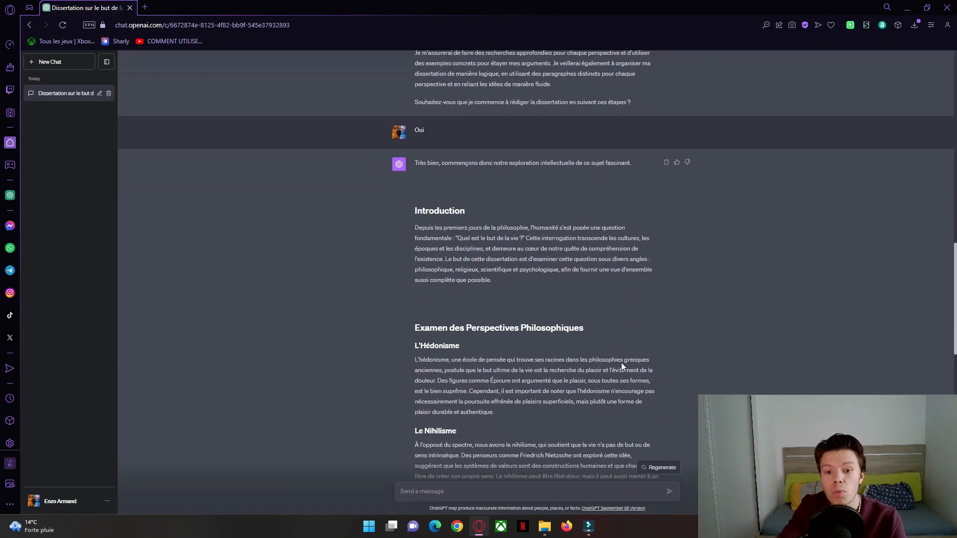
scroll(621, 363, "down", 2)
scroll(949, 354, "down", 4)
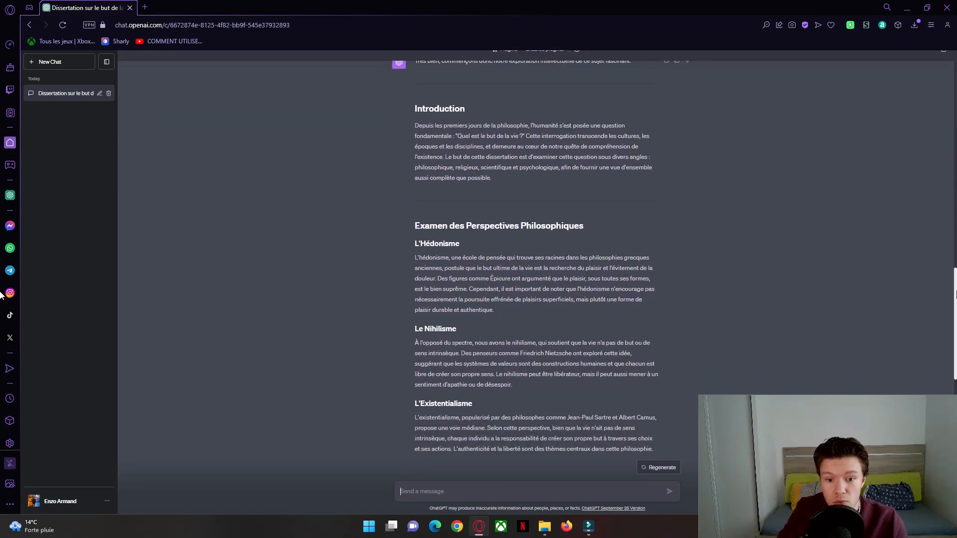
scroll(949, 353, "down", 6)
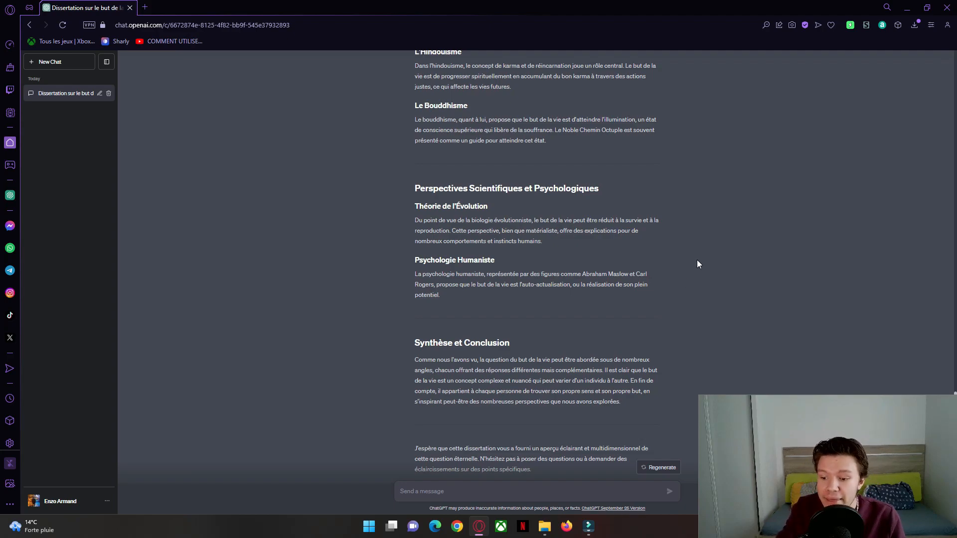
- Review the dissertation's paragraphs on hedonism, nihilism and existentialism again, and continue to its synthesis and conclusion
scroll(538, 285, "up", 5)
scroll(538, 285, "up", 4)
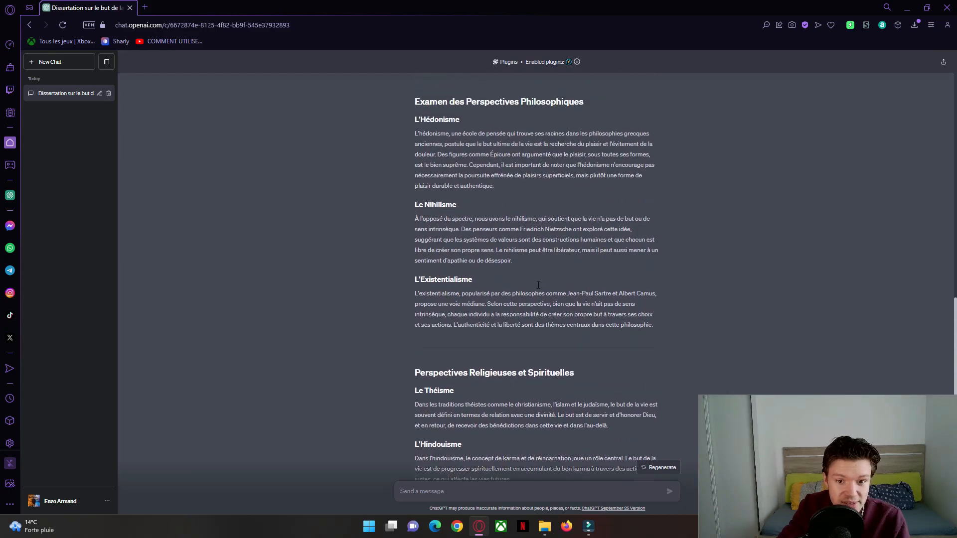
scroll(462, 299, "down", 2)
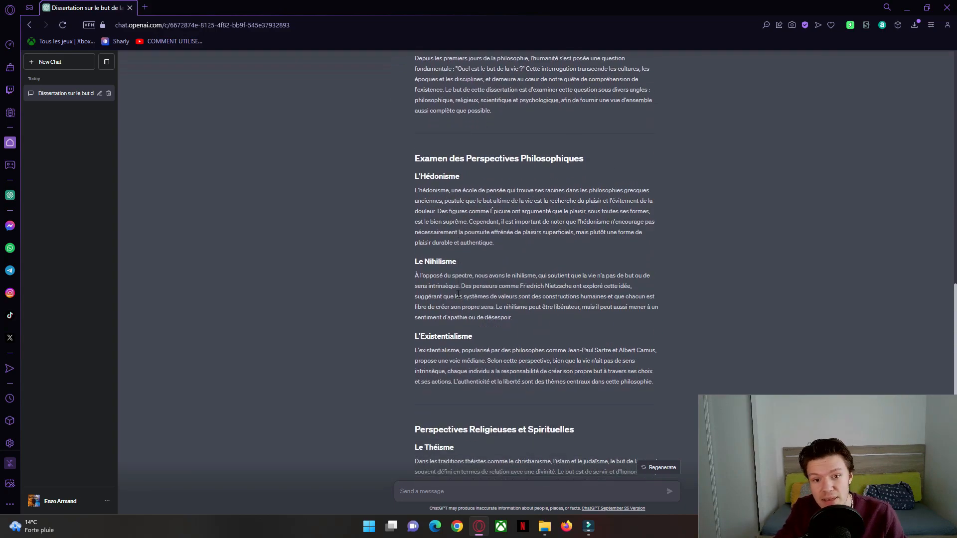
scroll(483, 276, "up", 2)
scroll(474, 280, "down", 4)
scroll(418, 132, "down", 7)
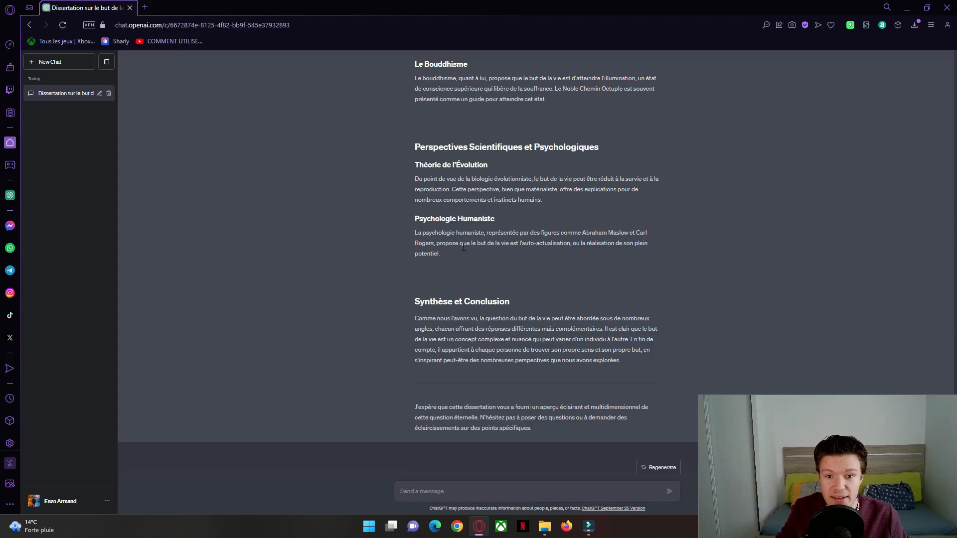
- Return to the L'Hédonisme paragraph and highlight the passage about Épicure while reading it
scroll(454, 215, "up", 6)
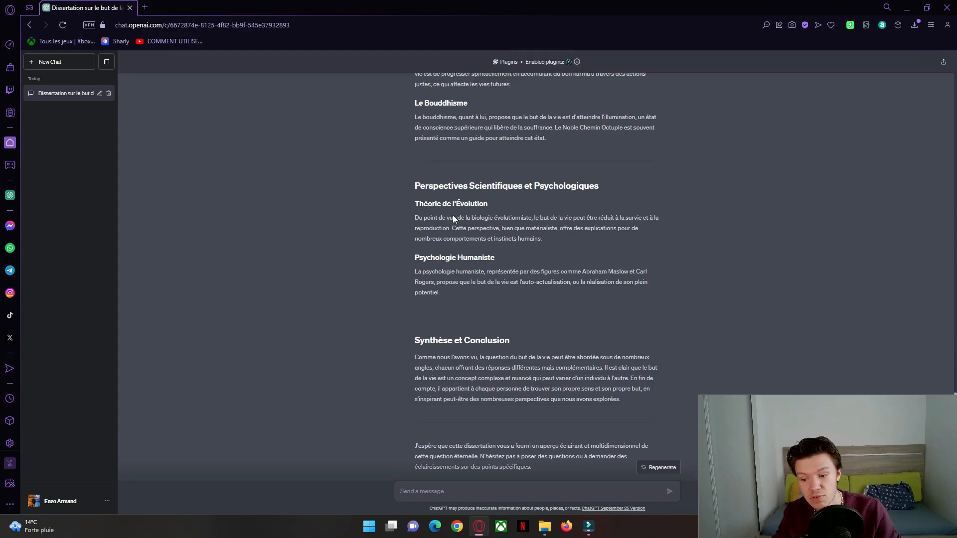
scroll(454, 220, "up", 3)
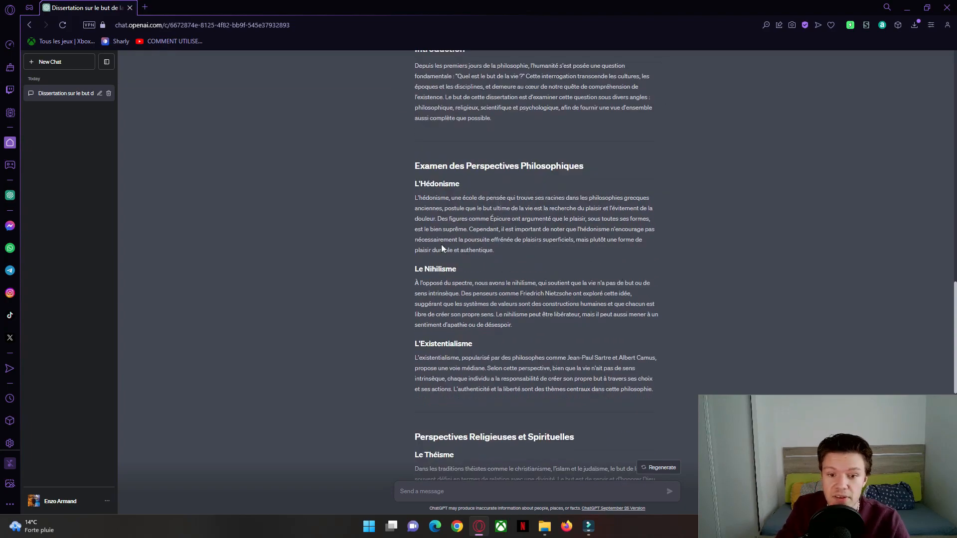
left_click_drag(419, 196, 513, 229)
left_click(474, 220)
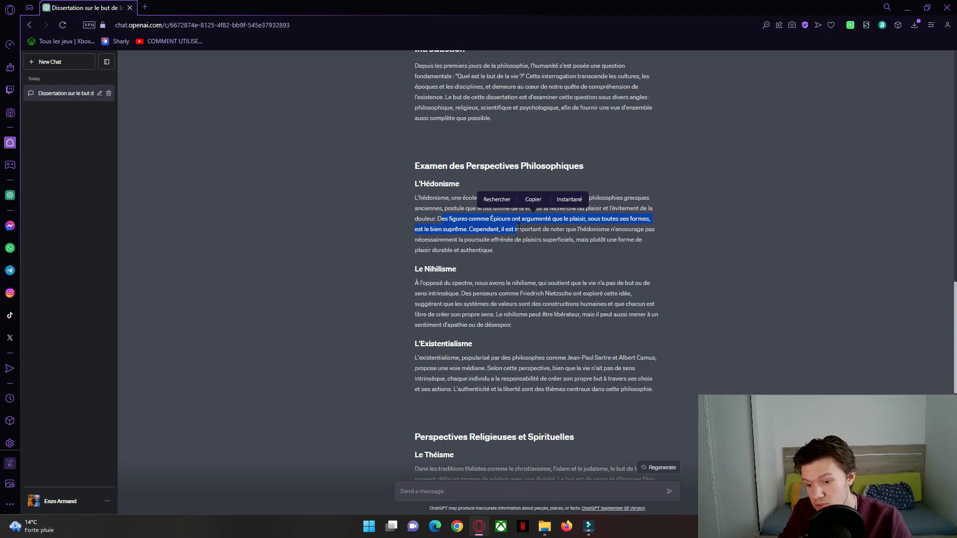
left_click(468, 224)
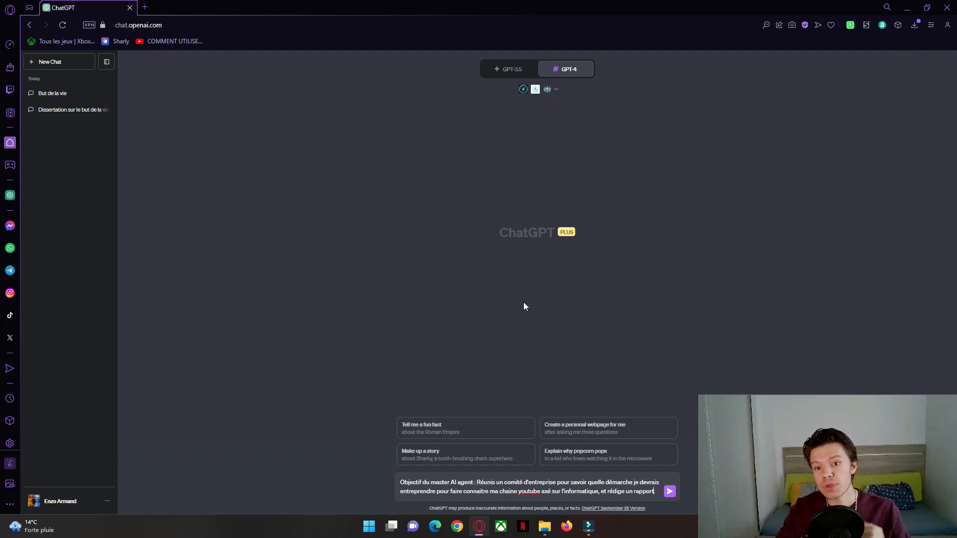
- Look through the plugin list for the plugins enabled alongside AI Agents, including CoderPad and Doc Maker
left_click(548, 97)
scroll(533, 171, "down", 5)
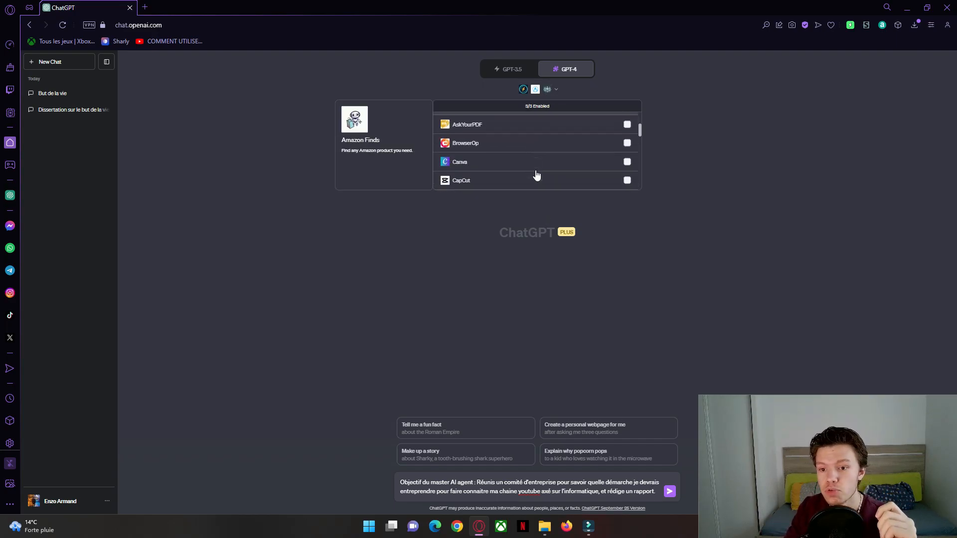
left_click(487, 172)
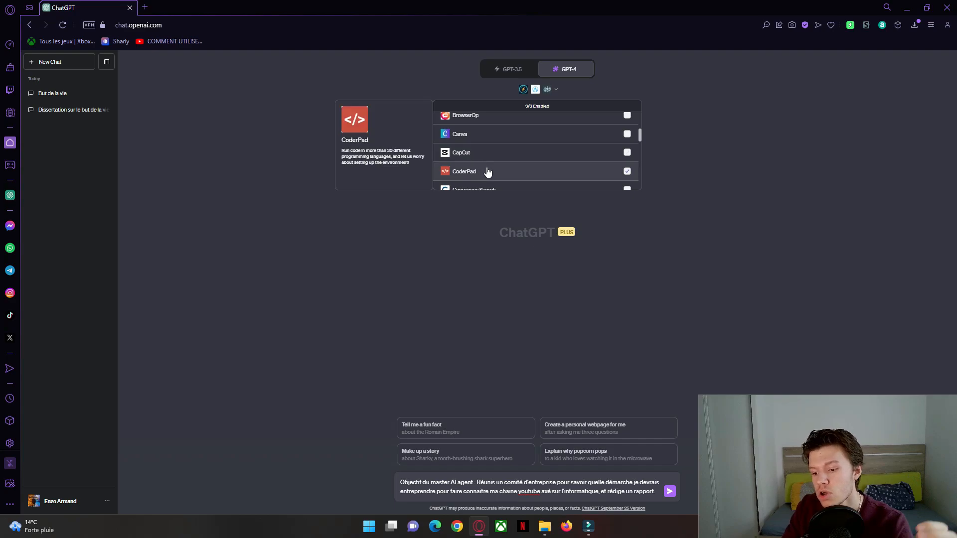
left_click(507, 154)
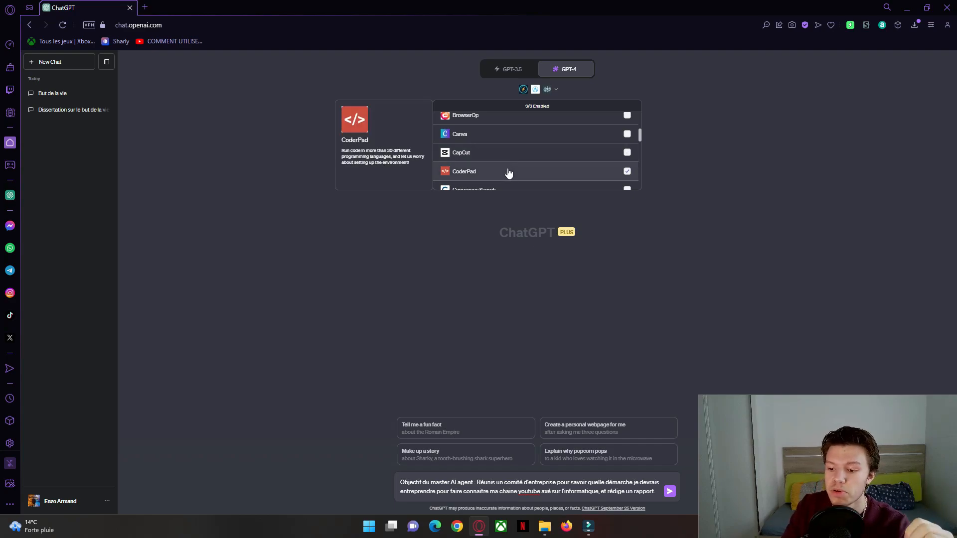
scroll(523, 156, "down", 3)
scroll(526, 157, "down", 10)
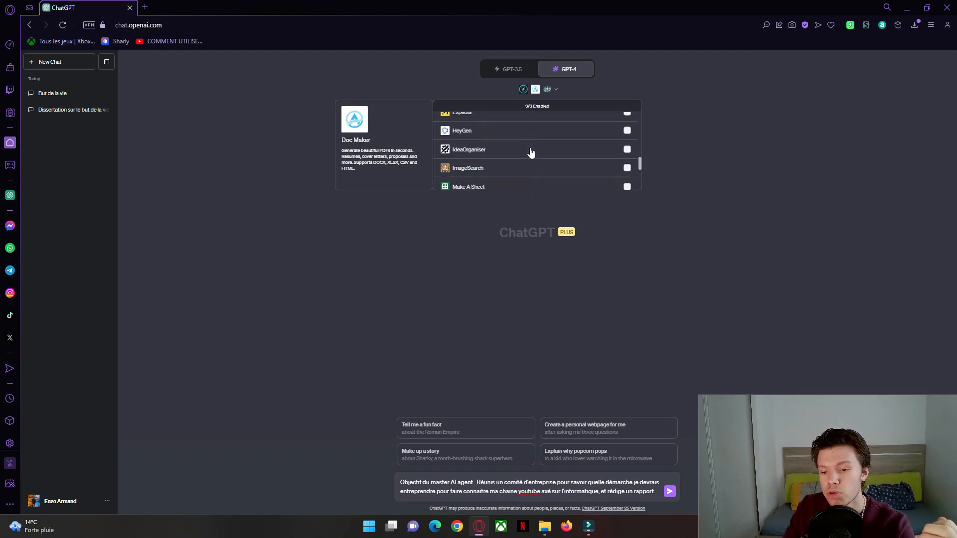
mouse_move(531, 152)
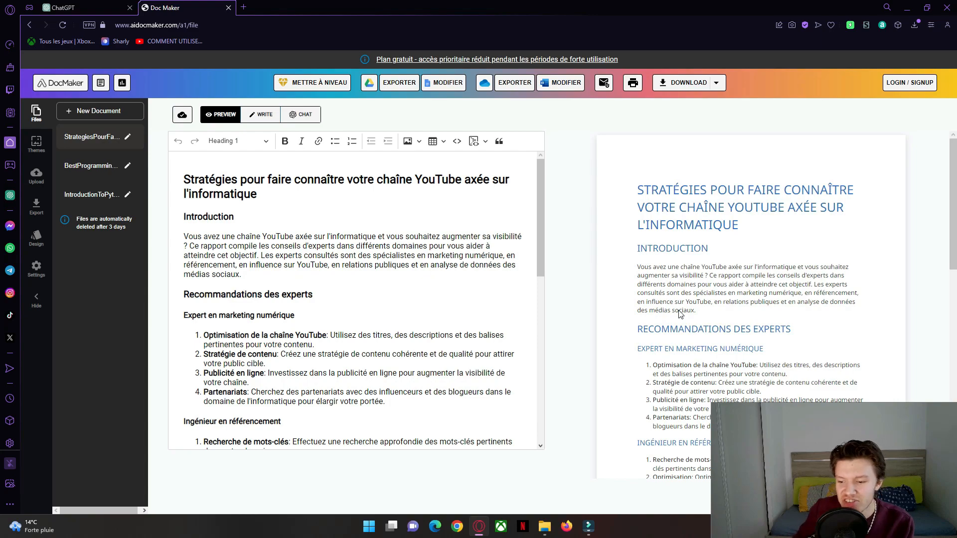
- Examine the Doc Maker report on promoting the YouTube channel, from the introduction to the conclusion, and close its tab
scroll(705, 305, "down", 1)
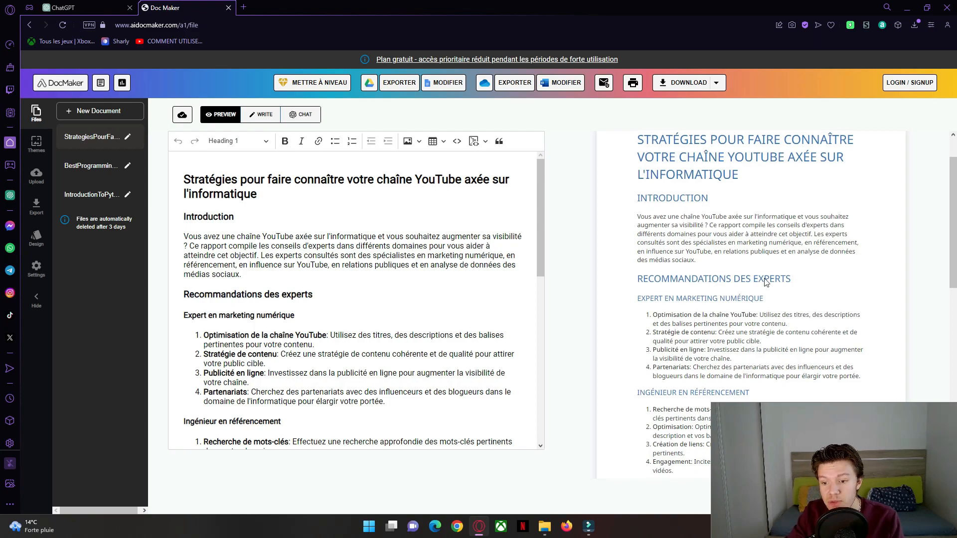
scroll(767, 289, "down", 8)
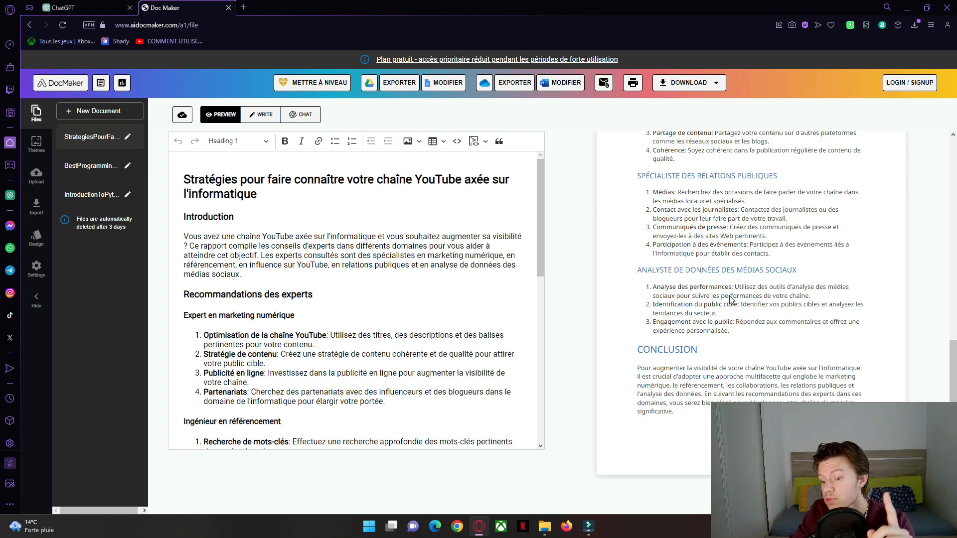
scroll(727, 297, "up", 8)
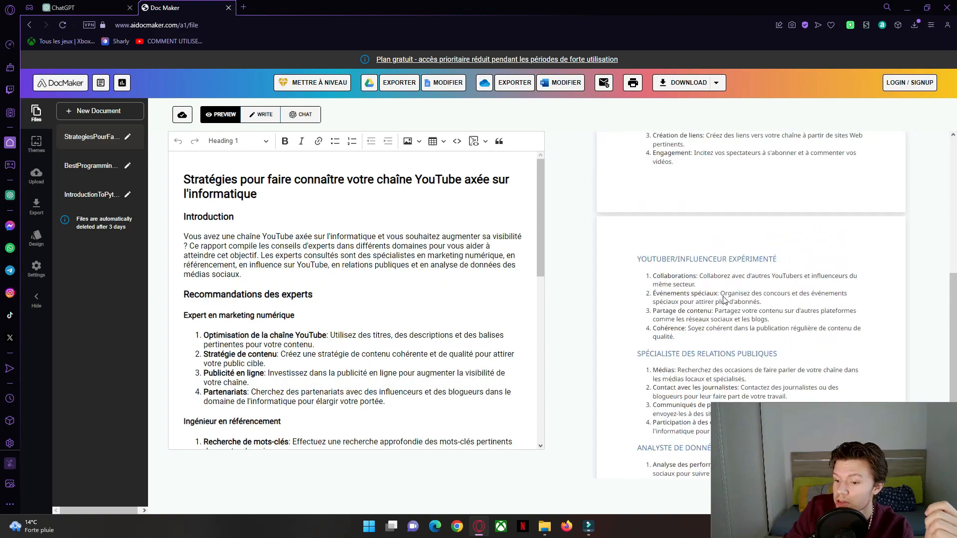
scroll(726, 298, "up", 1)
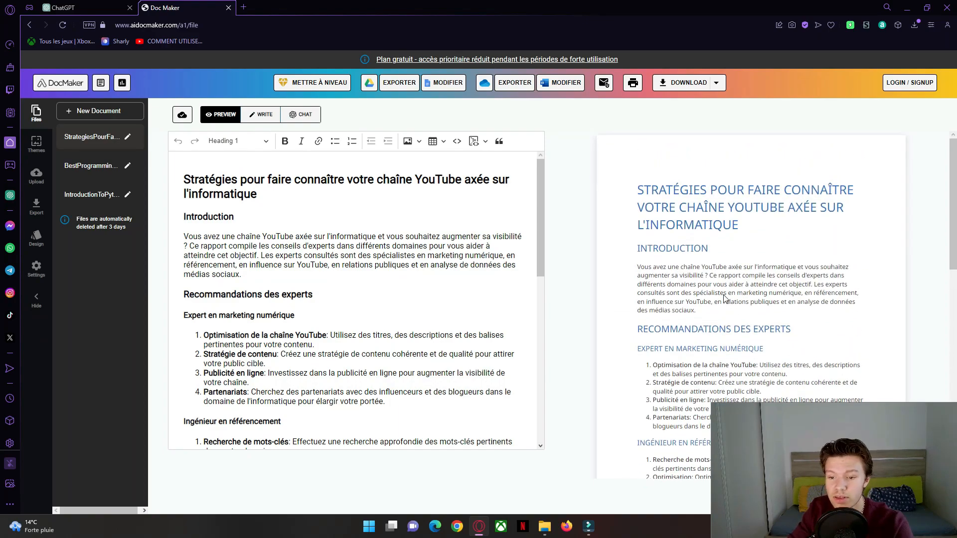
scroll(726, 298, "down", 9)
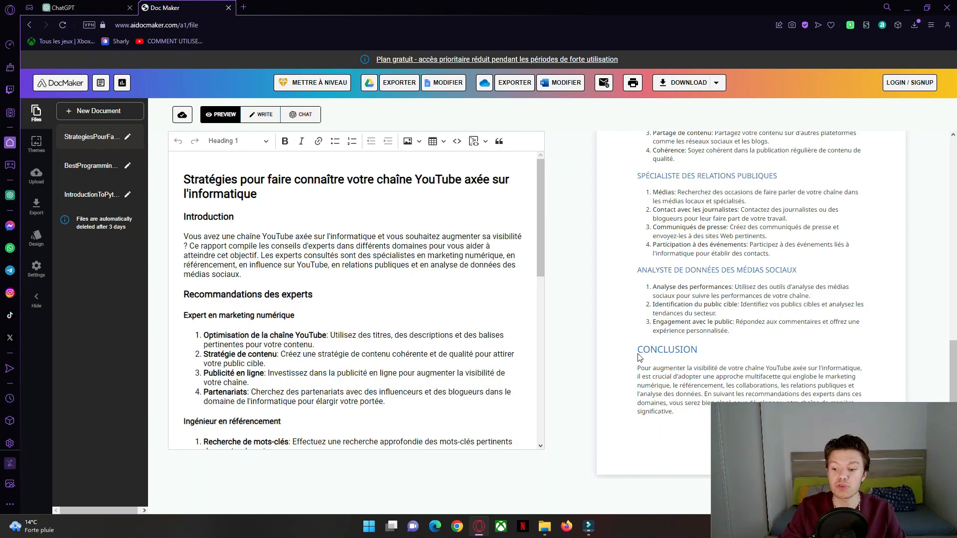
key("ctrl+w")
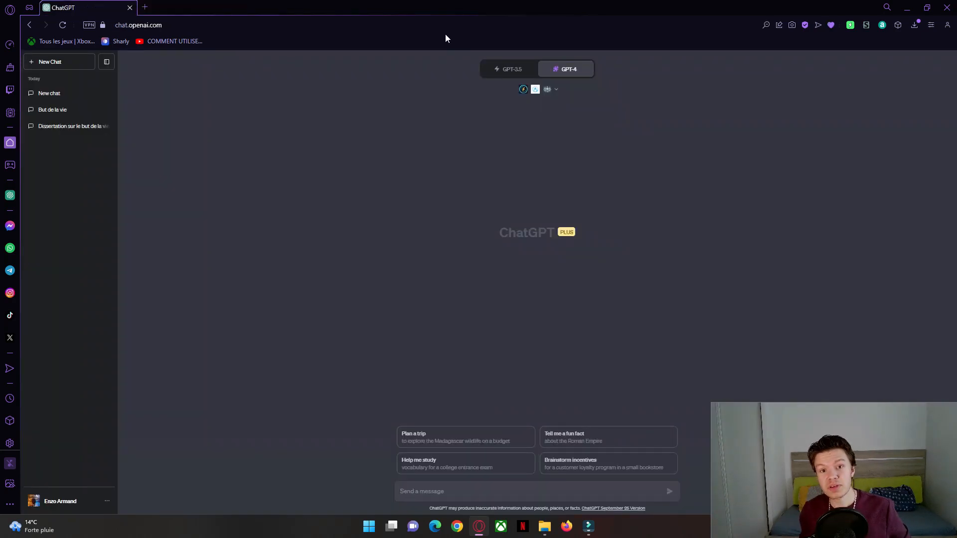